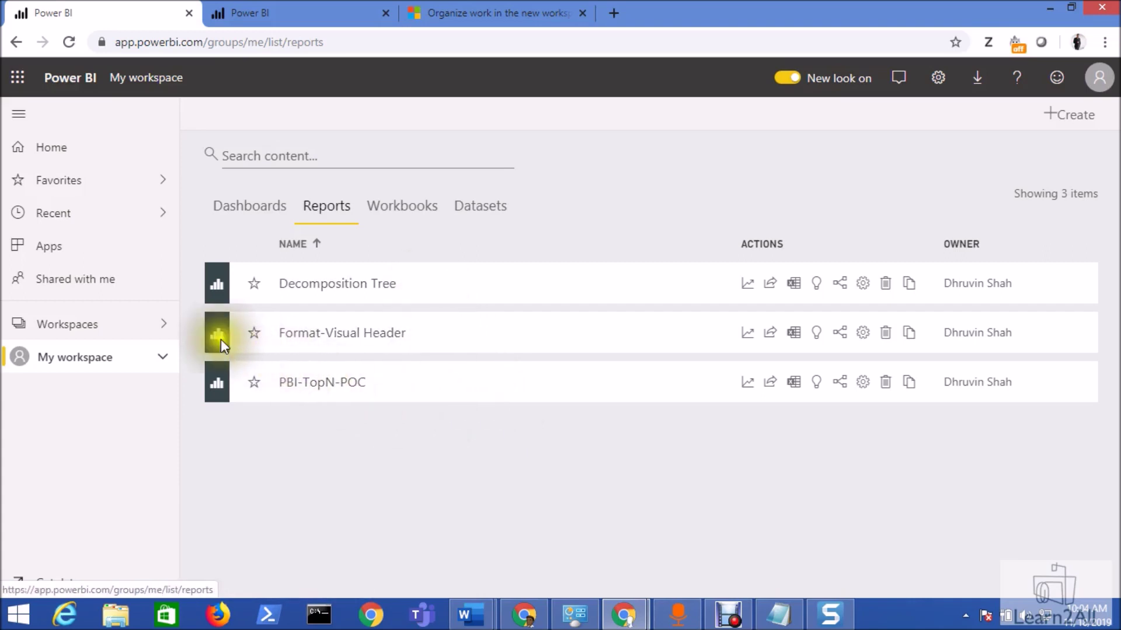
Show the workspaces list with Blogs and Learn2AllBlogs alongside My workspace
left_click(163, 328)
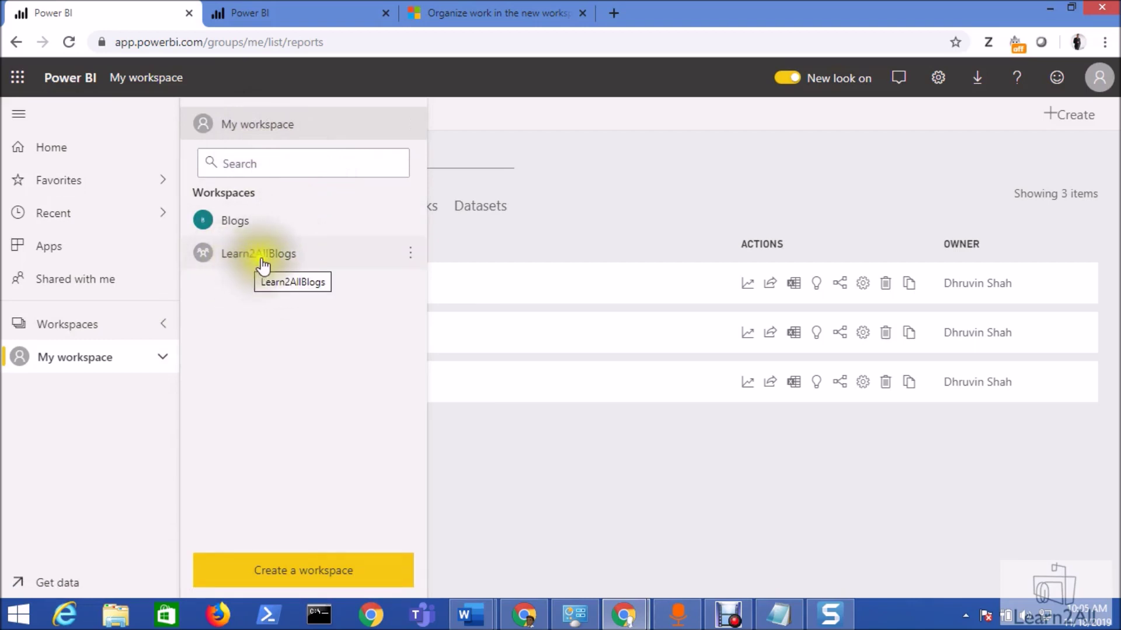
Close the workspaces list, expand My workspace in the navigation pane, then reopen the workspaces list
left_click(504, 458)
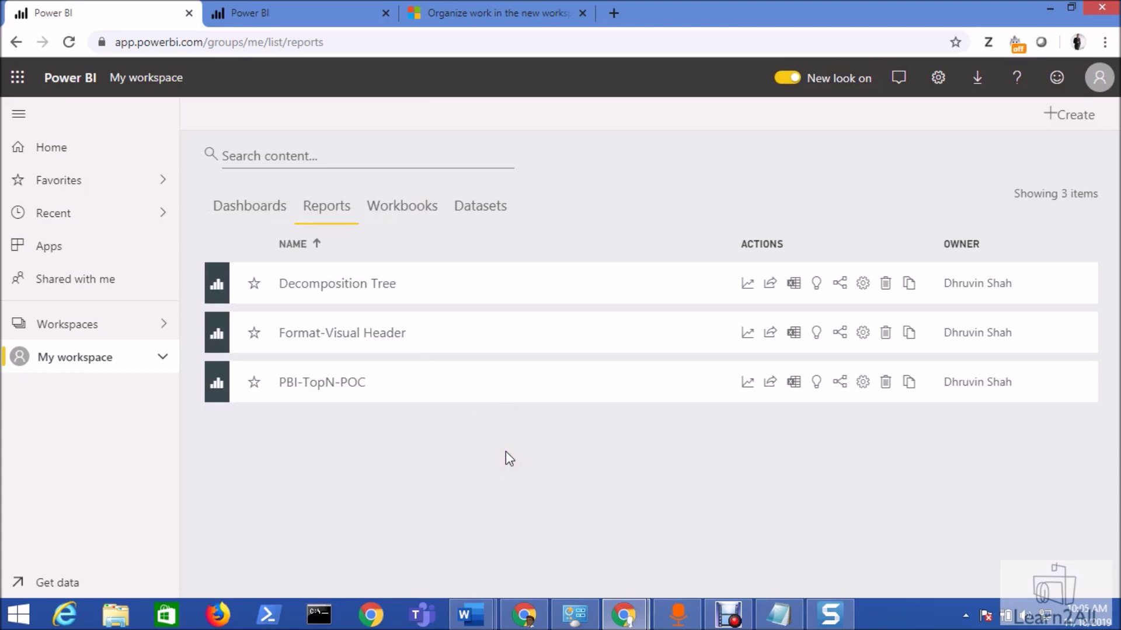
left_click(385, 288)
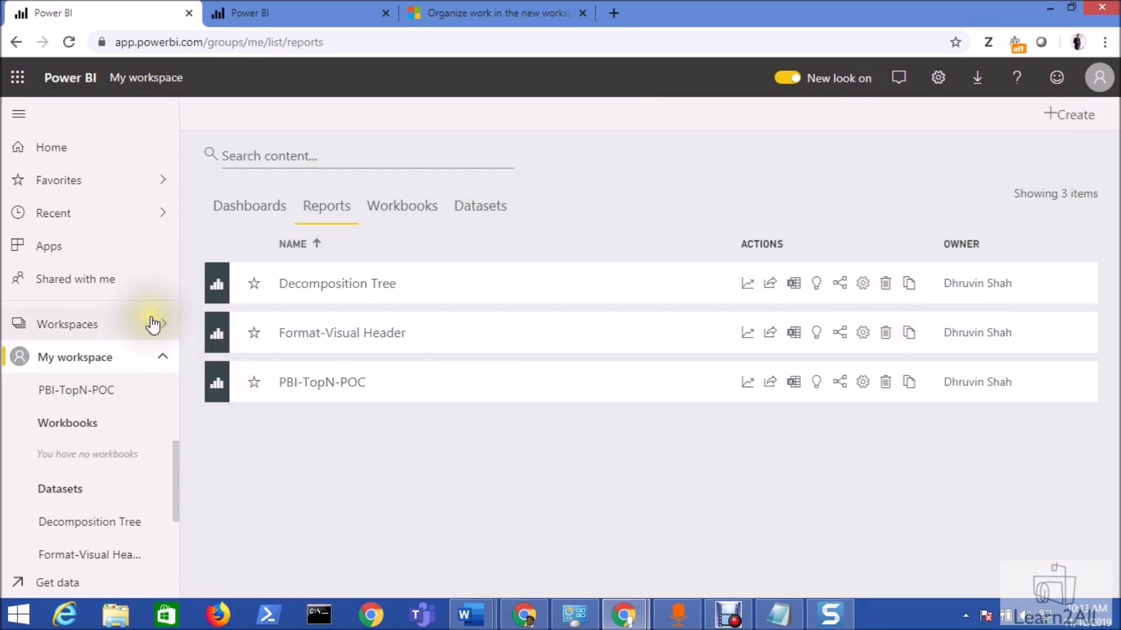
left_click(174, 329)
left_click(294, 573)
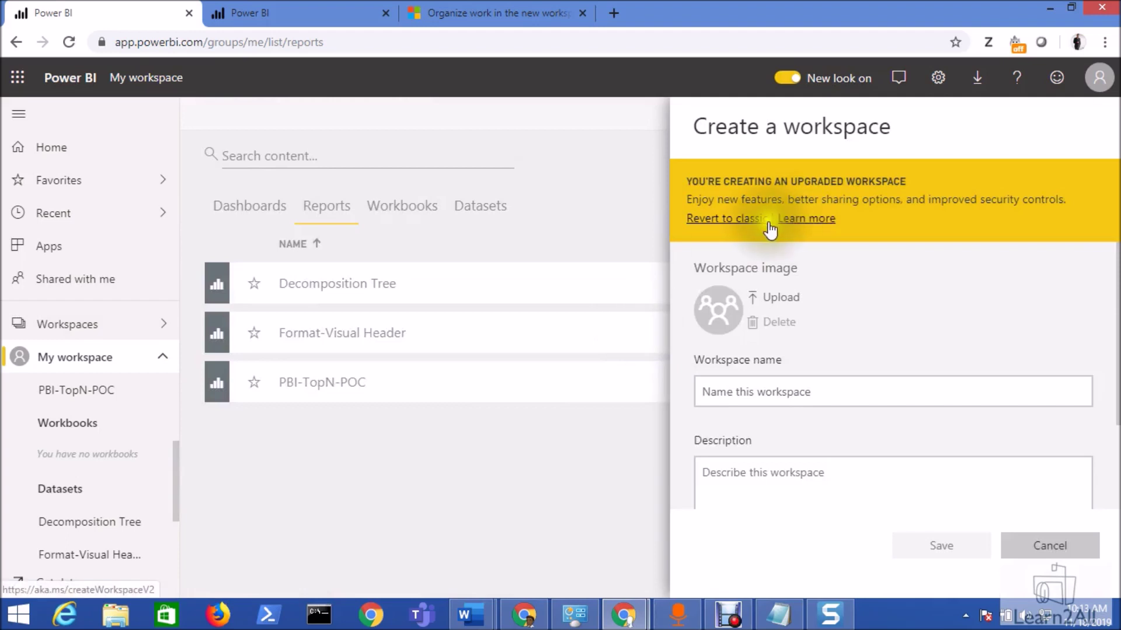
left_click(747, 231)
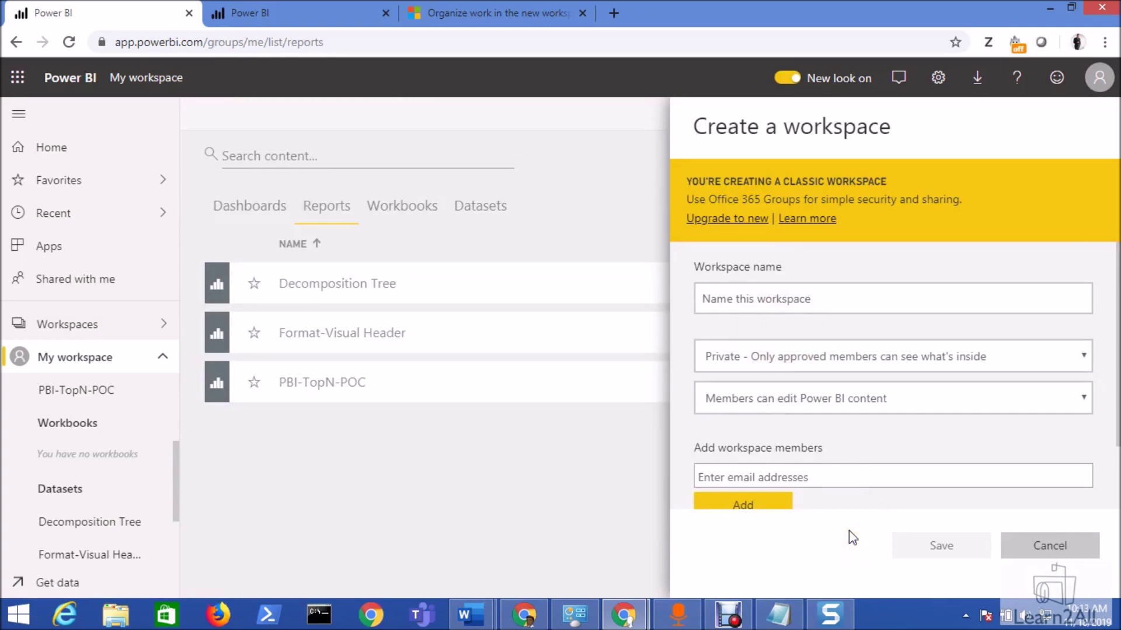
left_click(1032, 545)
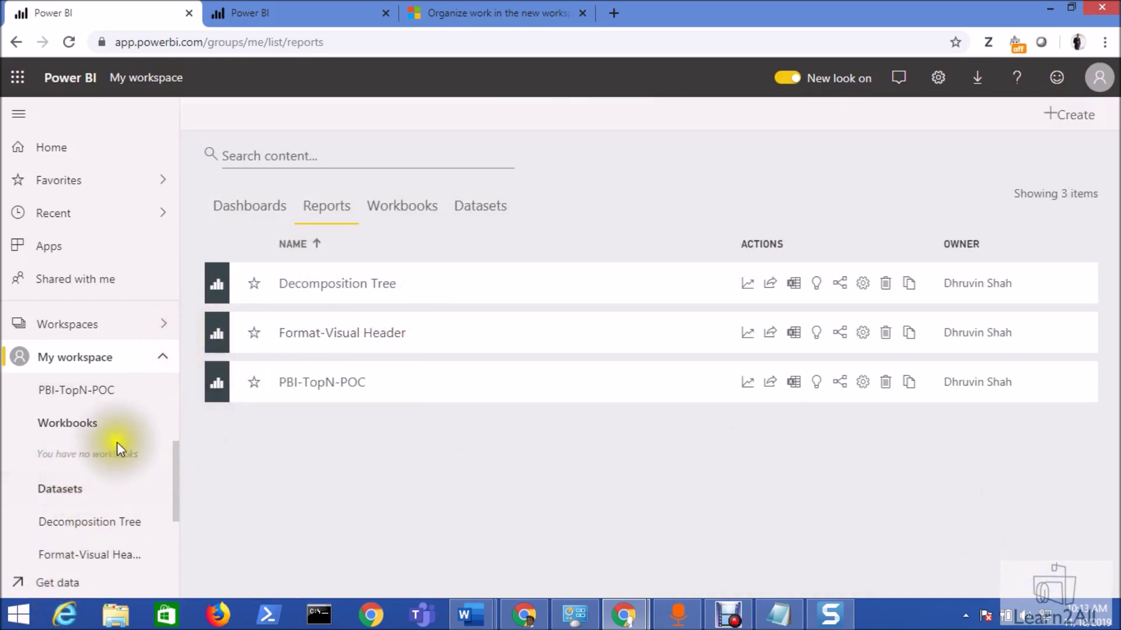
Open Manage permissions for the Decomposition Tree dataset and review the second recipient's removal options without changing anything
scroll(115, 464, "down", 3)
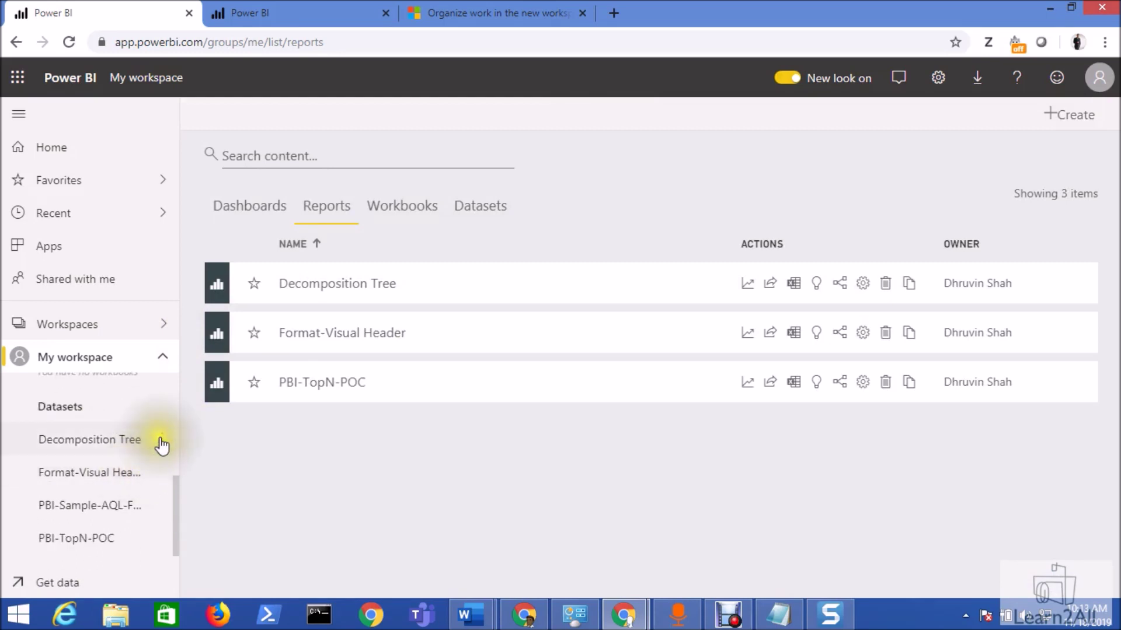
left_click(161, 439)
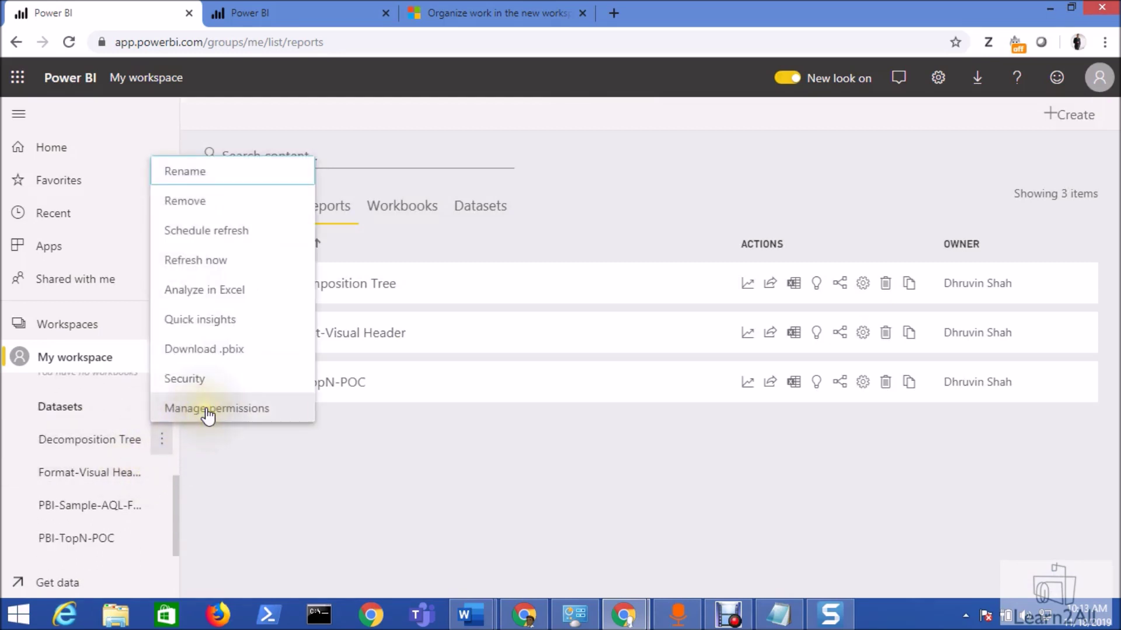
left_click(208, 412)
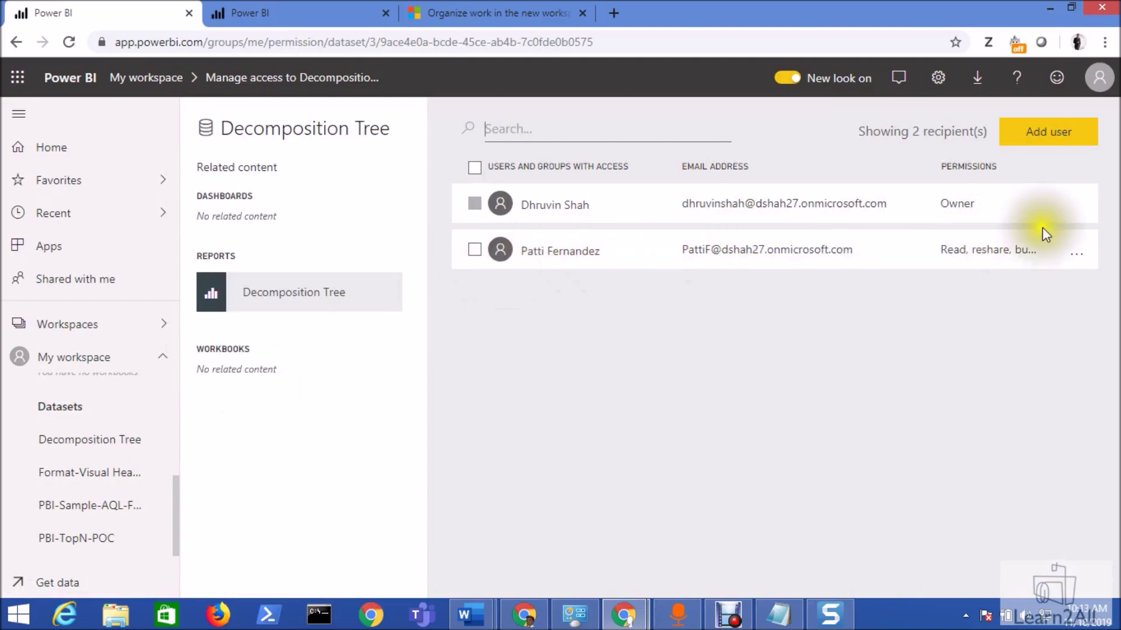
left_click(1076, 254)
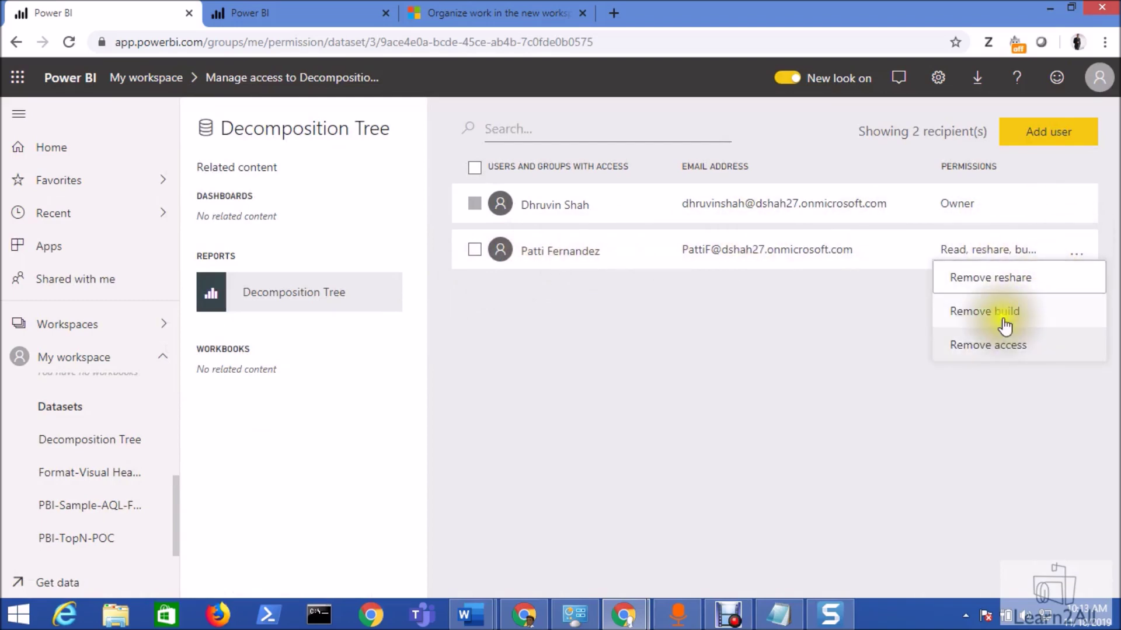
left_click(1006, 251)
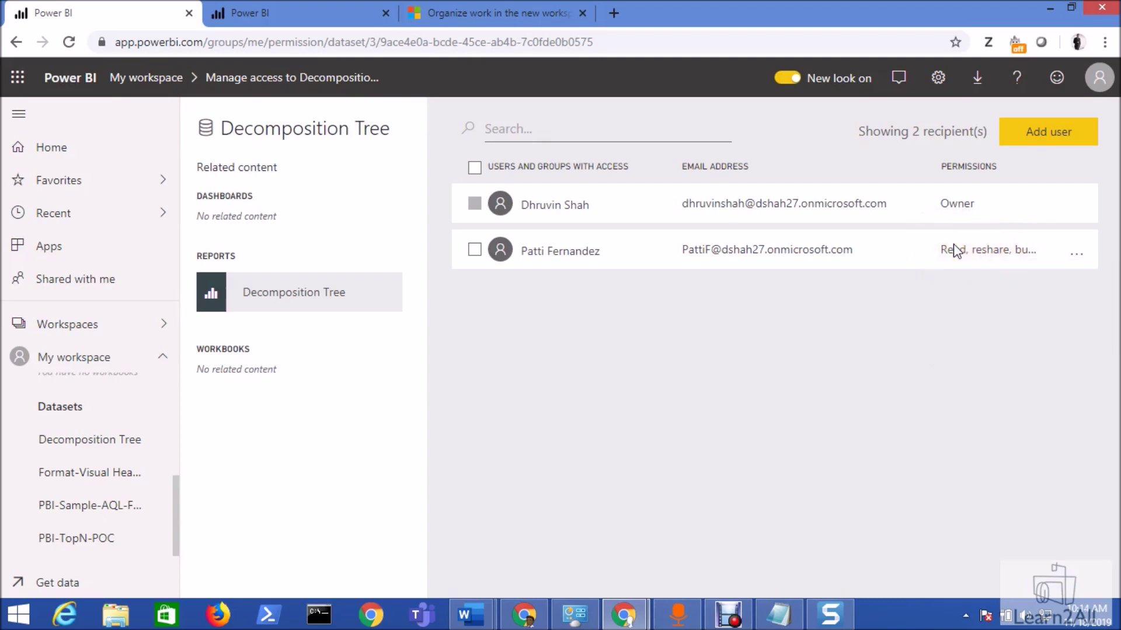
left_click(1076, 254)
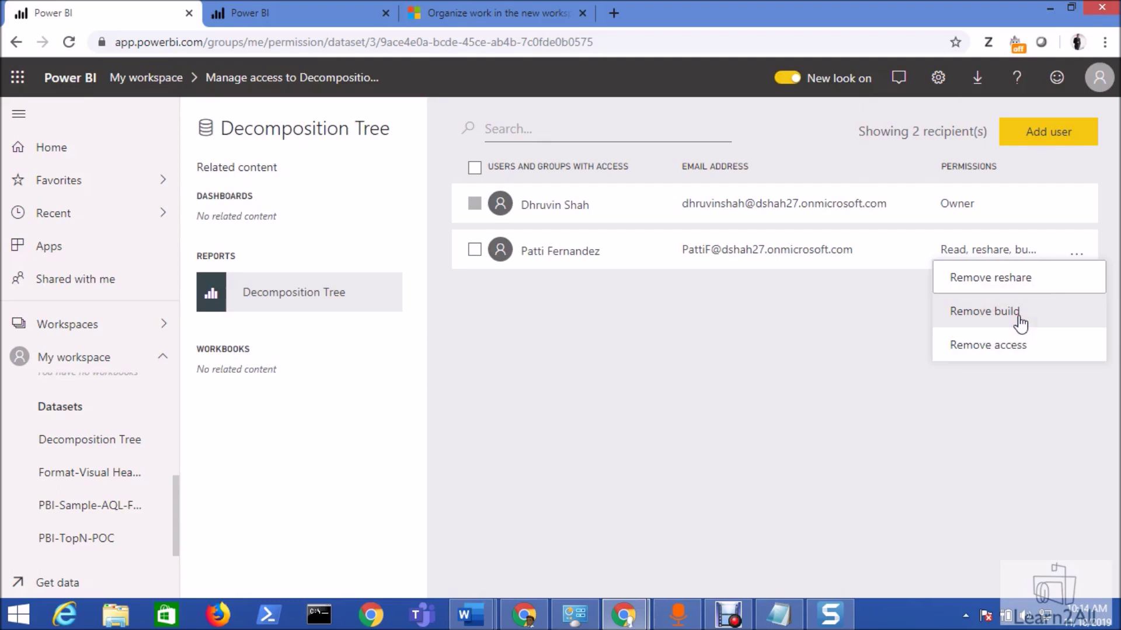
left_click(727, 406)
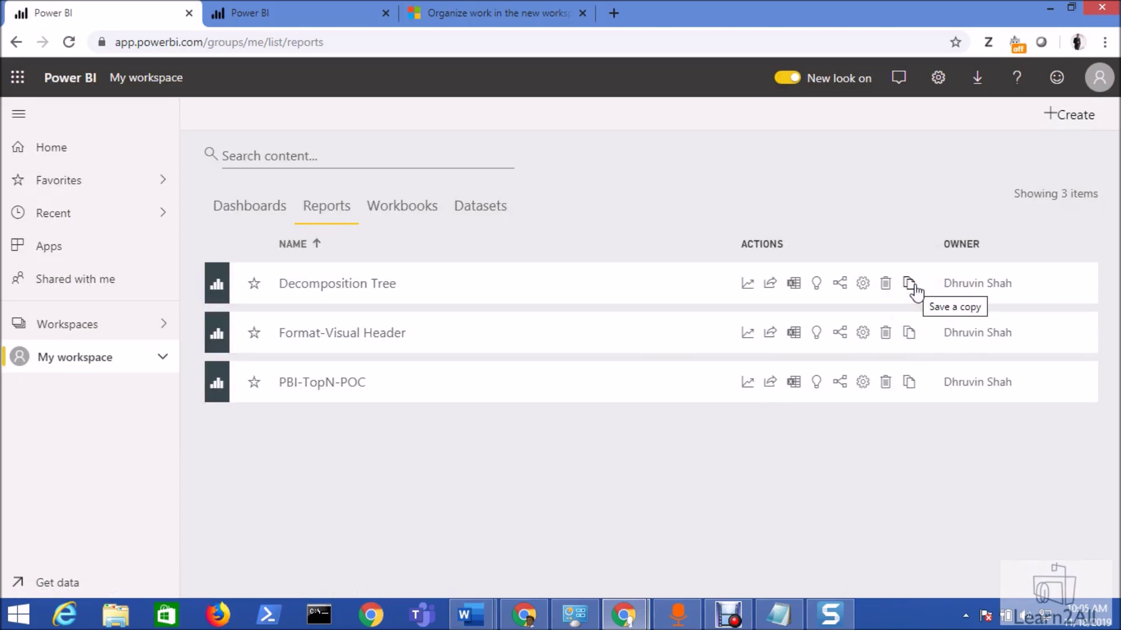
Save the Decomposition Tree report as Decomposition Tree 1 into Learn2AllBlogs and open the copy
left_click(914, 287)
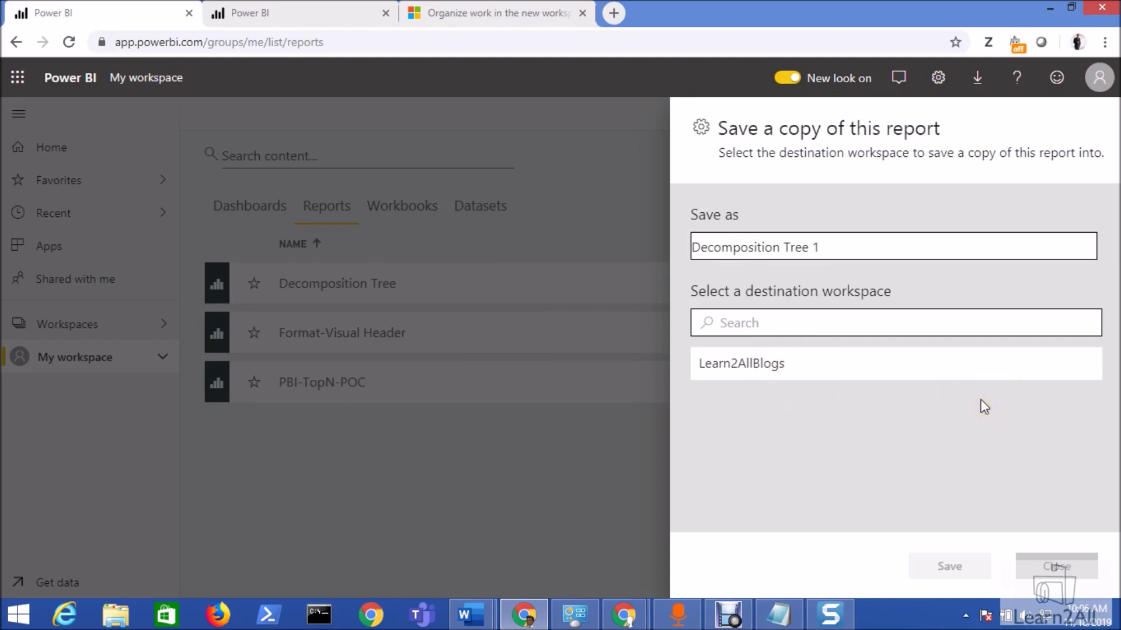
left_click(774, 370)
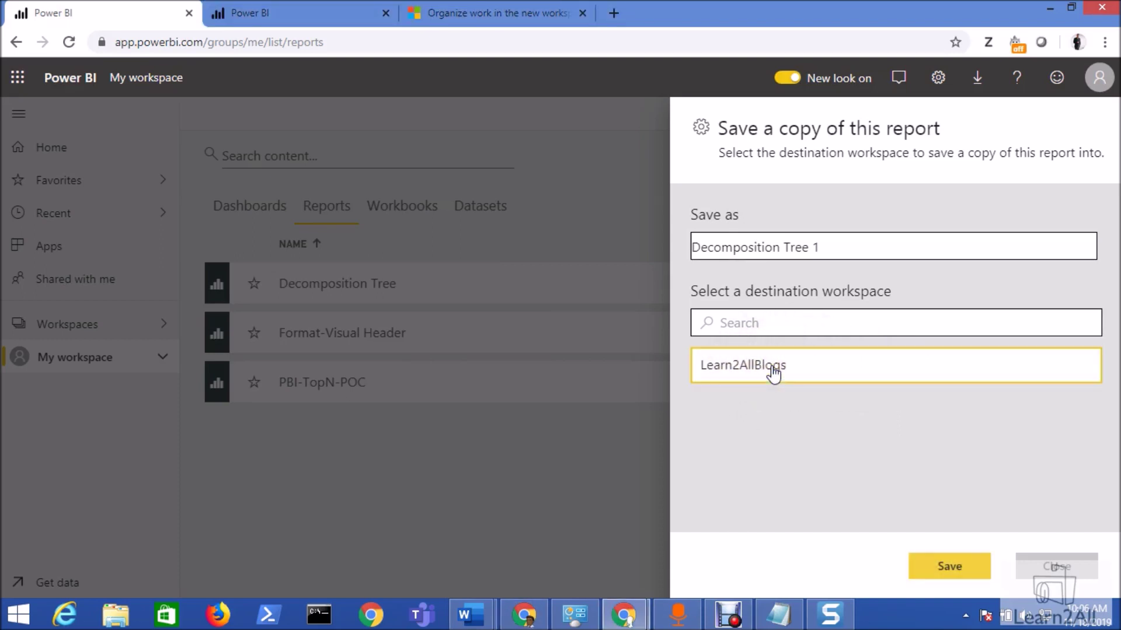
left_click(947, 570)
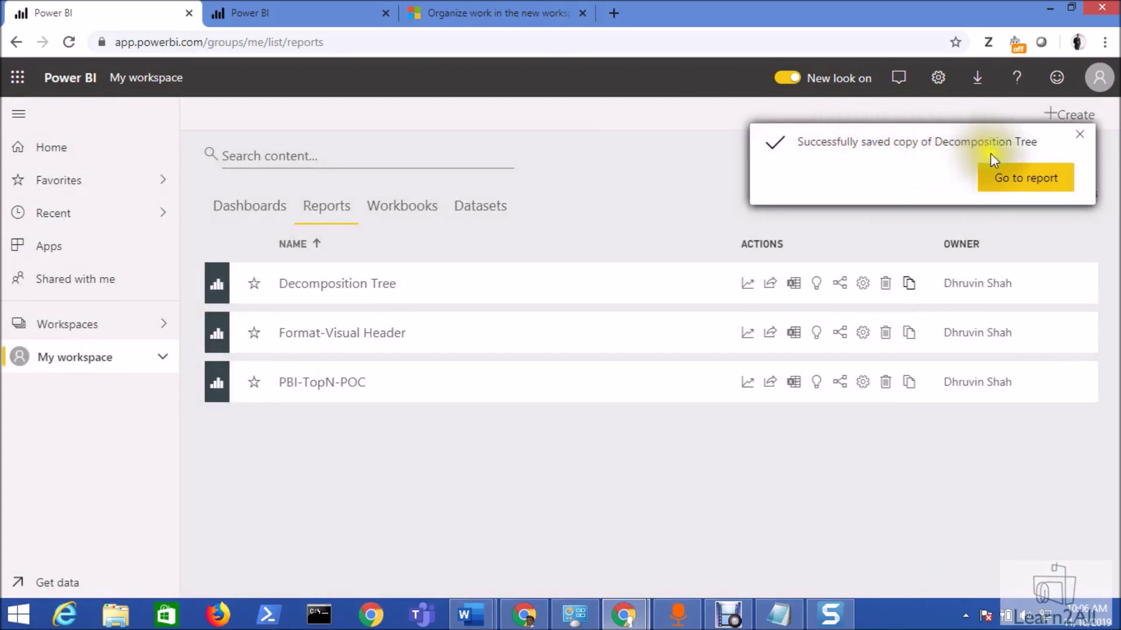
left_click(1016, 182)
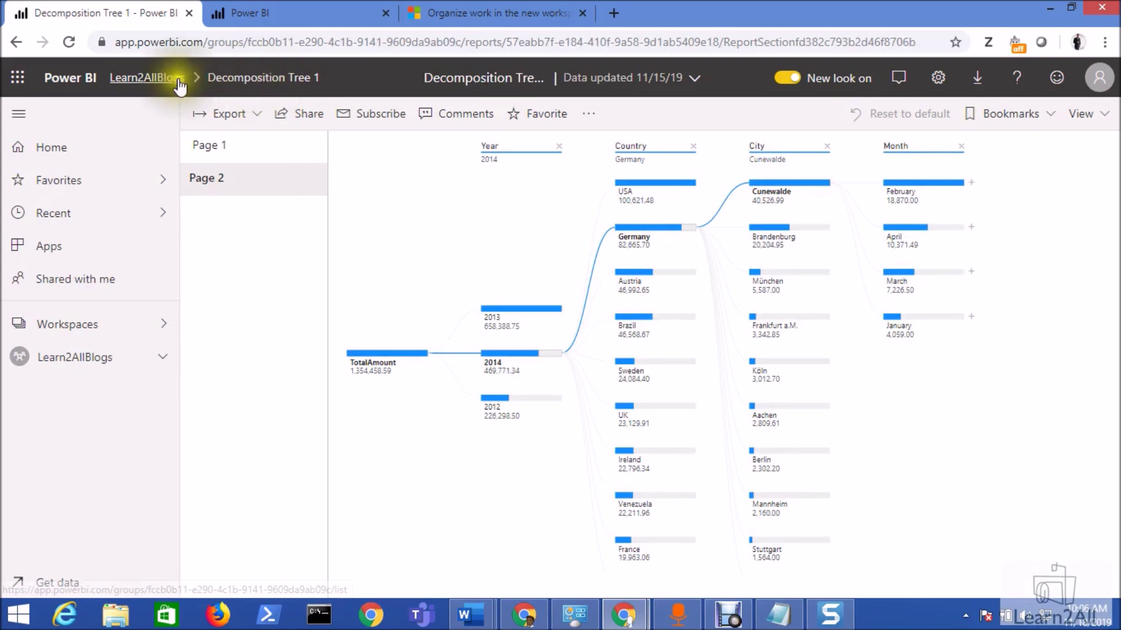
Go to the Learn2AllBlogs workspace and view its Reports, then its Datasets list with Decomposition Tree
left_click(147, 77)
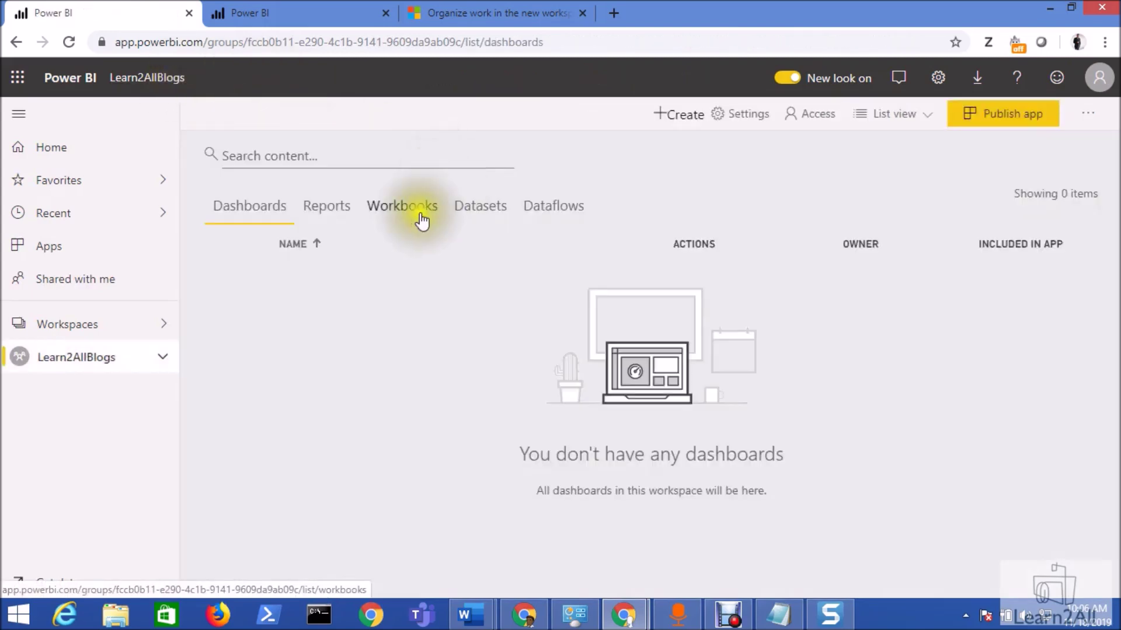
left_click(322, 214)
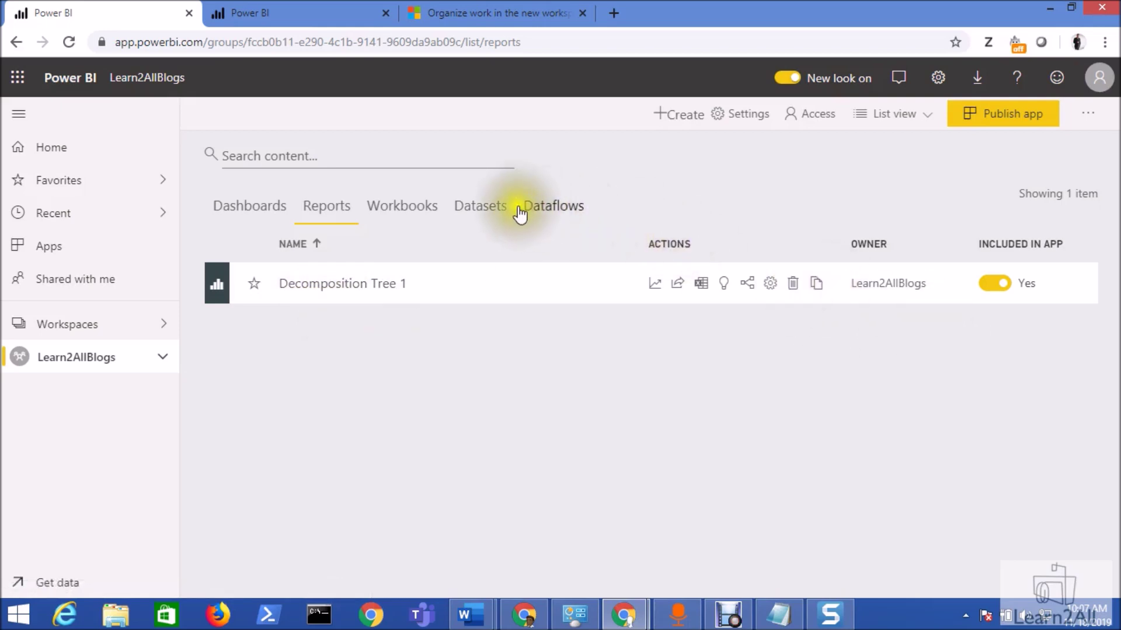
left_click(488, 217)
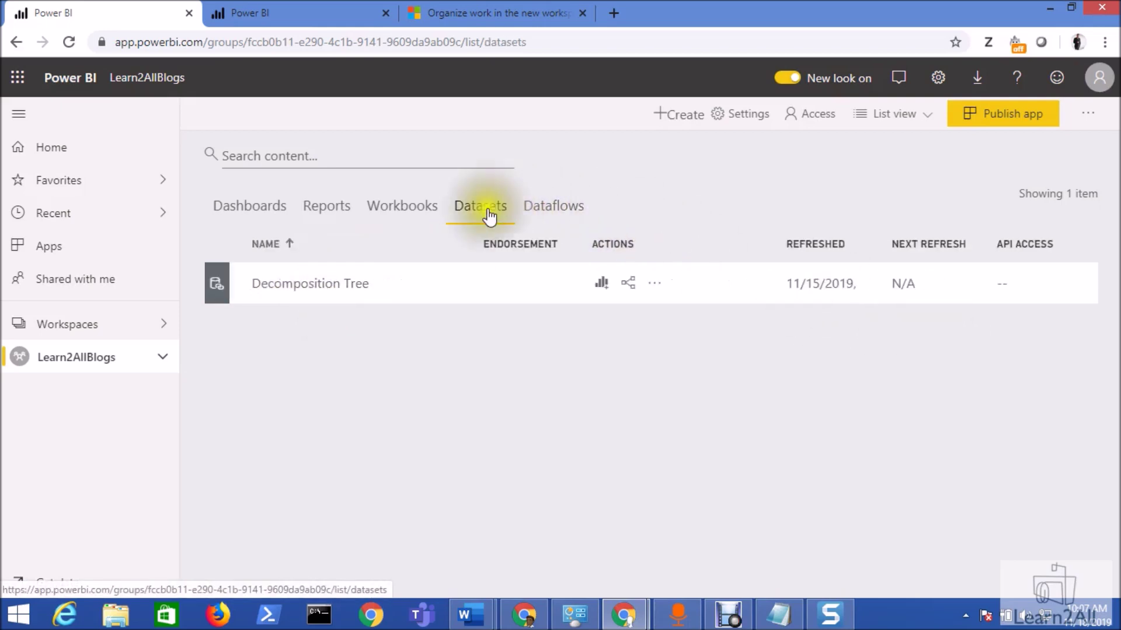
left_click(289, 321)
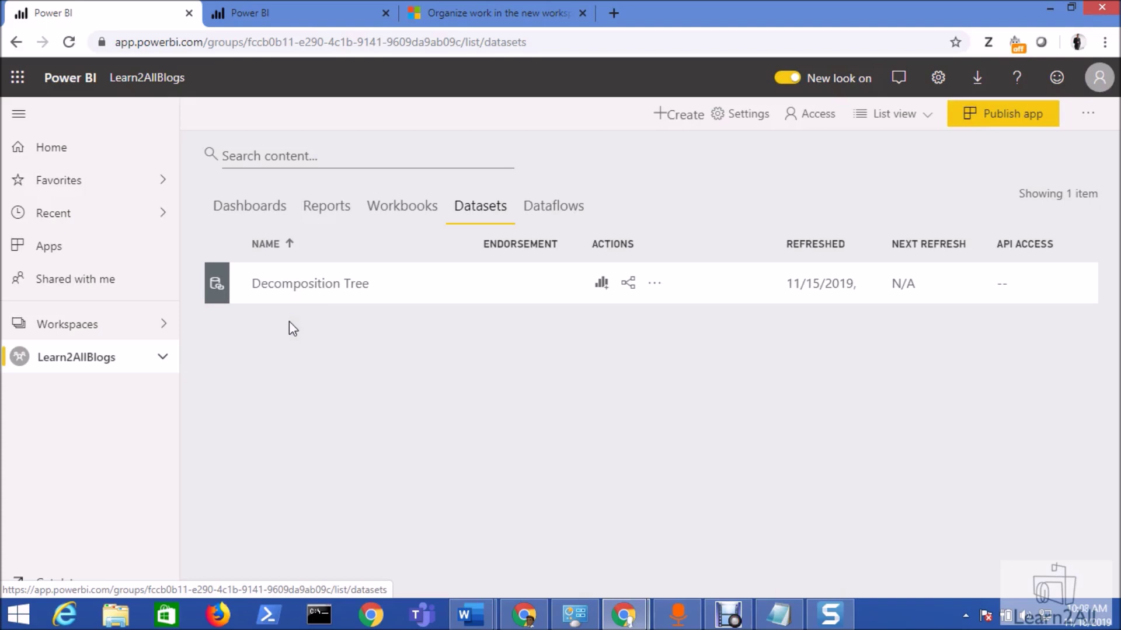
left_click(288, 320)
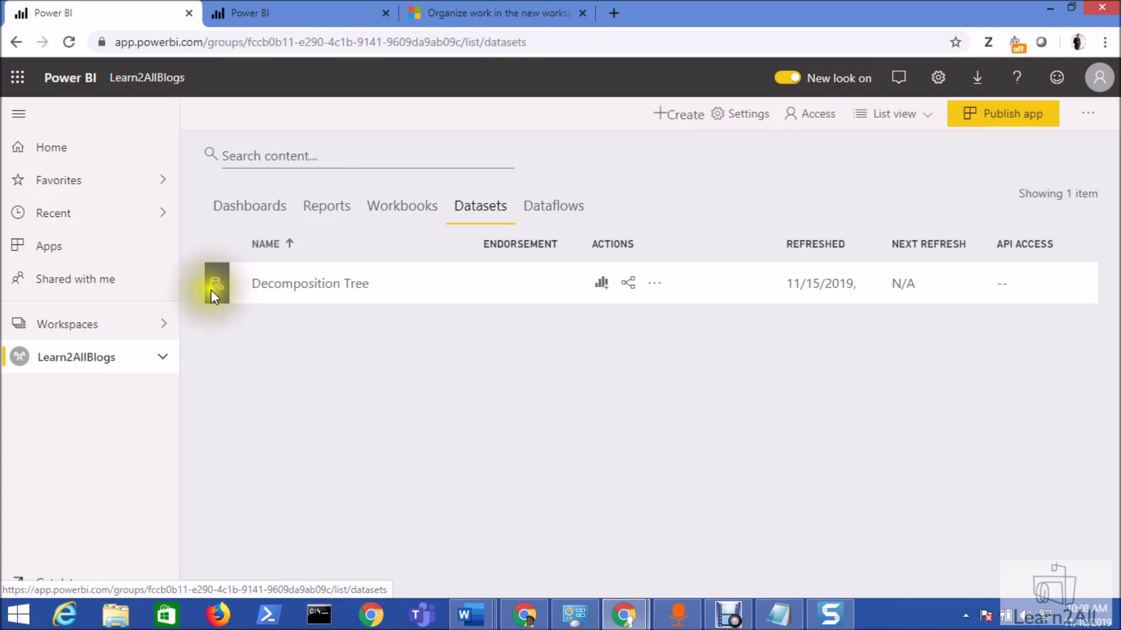
left_click(327, 13)
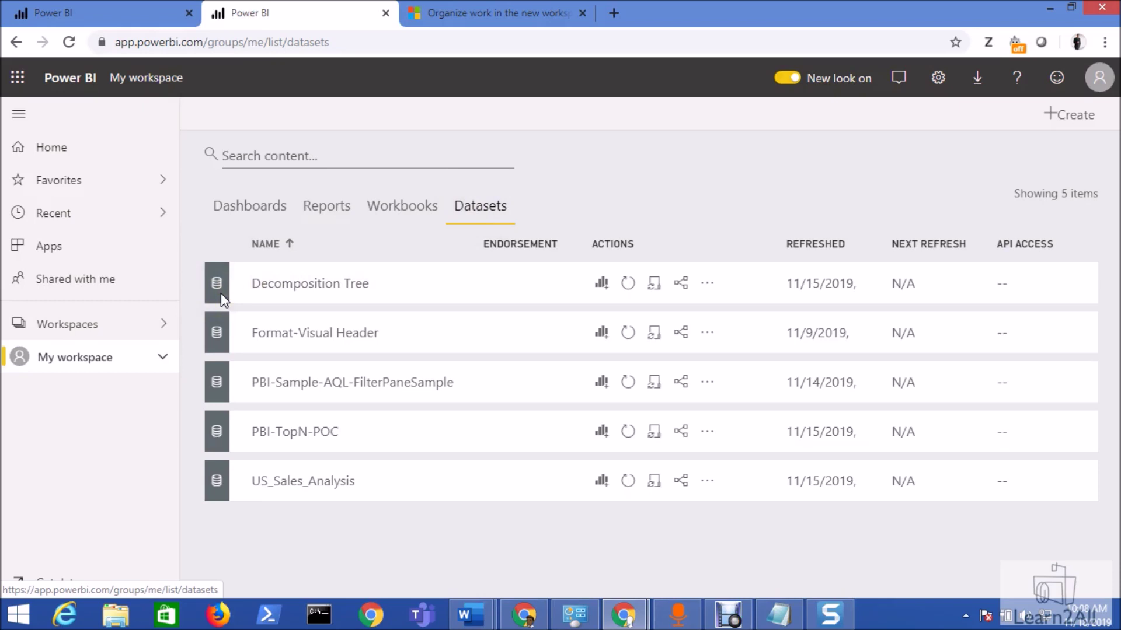
left_click(111, 14)
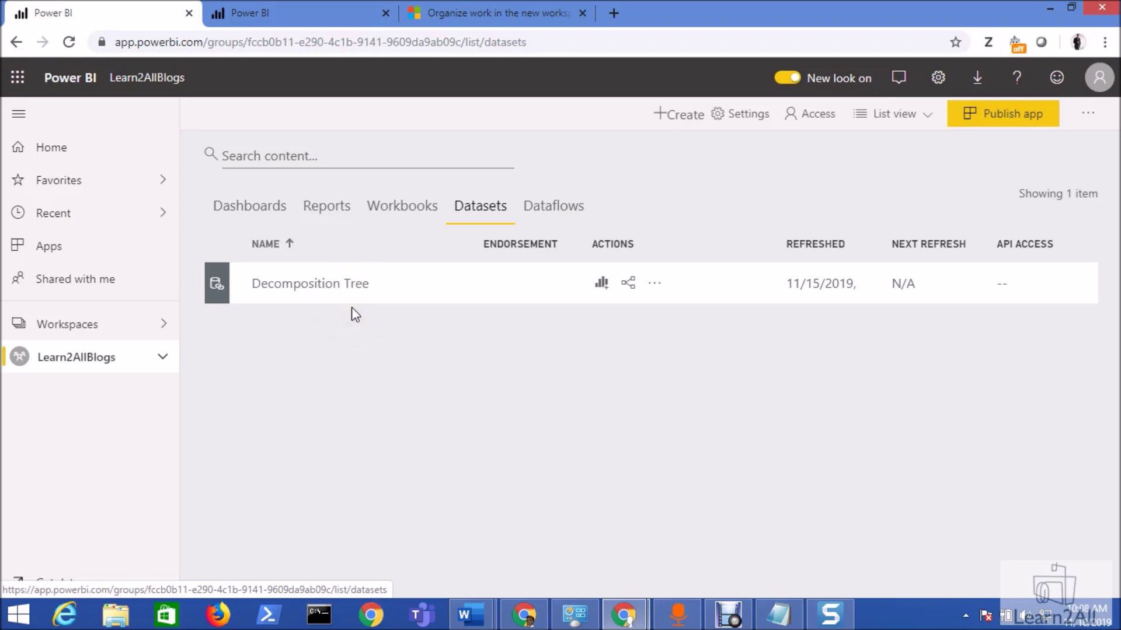
left_click(338, 215)
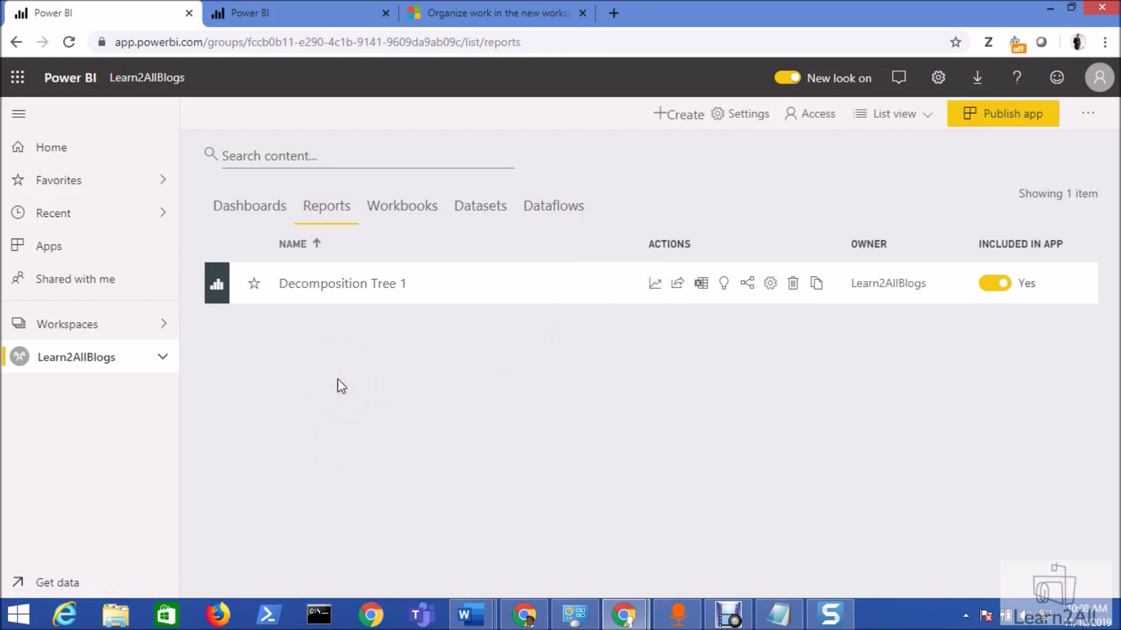
Delete Decomposition Tree 1 with confirmation, check the Learn2AllBlogs datasets, then switch to the YouTube window
left_click(793, 284)
left_click(565, 373)
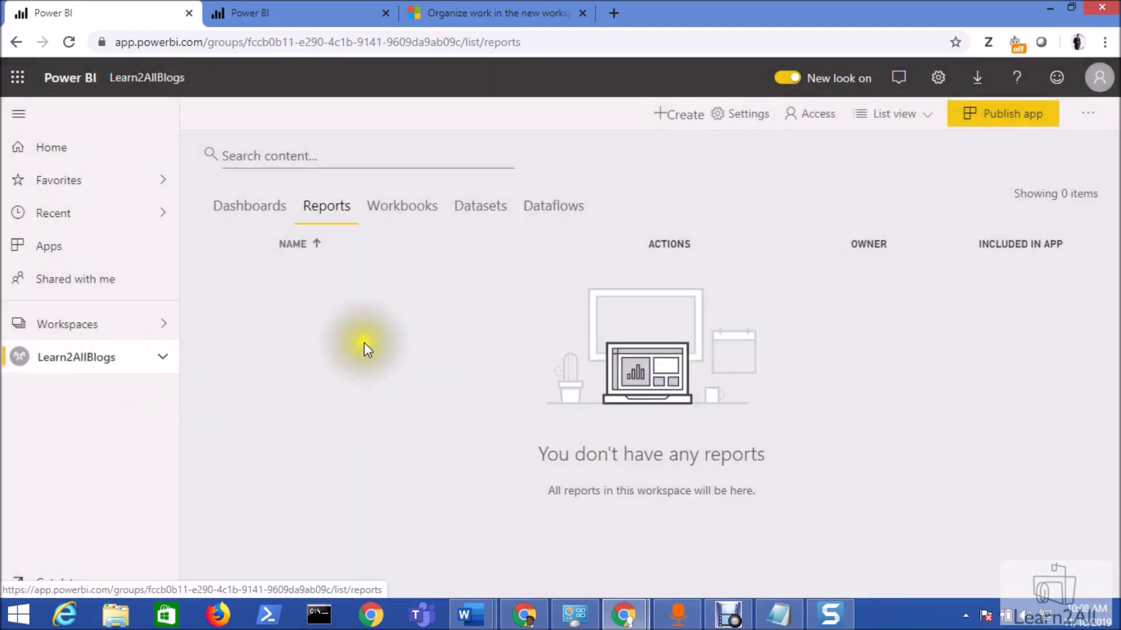
left_click(467, 211)
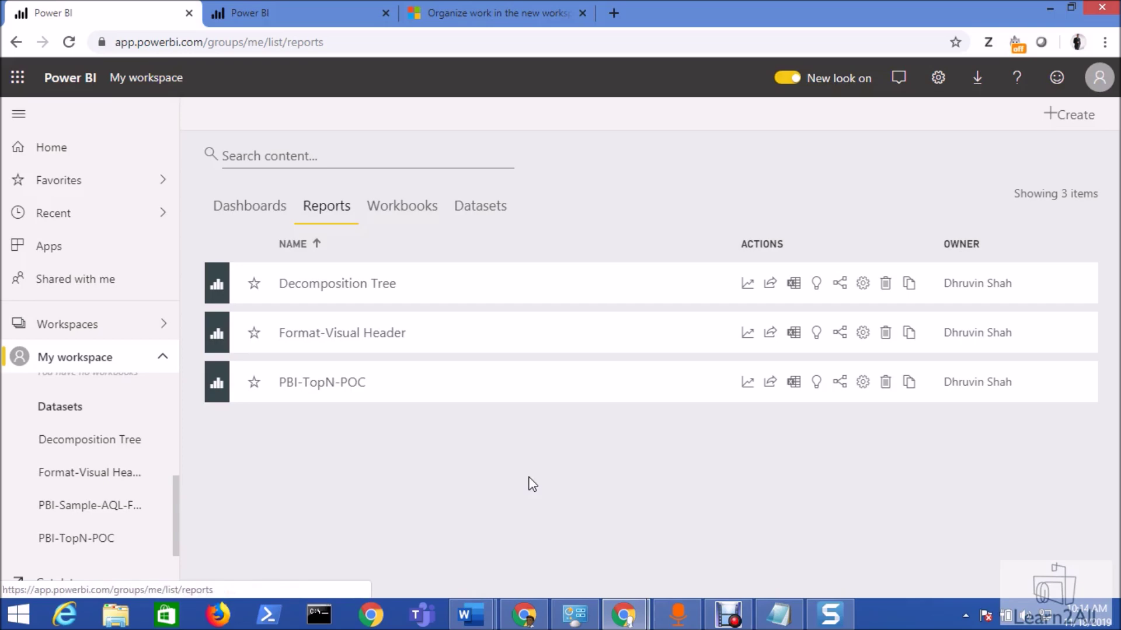
left_click(524, 614)
Maximise the Learn2All YouTube channel window to fill the screen
left_click_drag(519, 92, 779, 61)
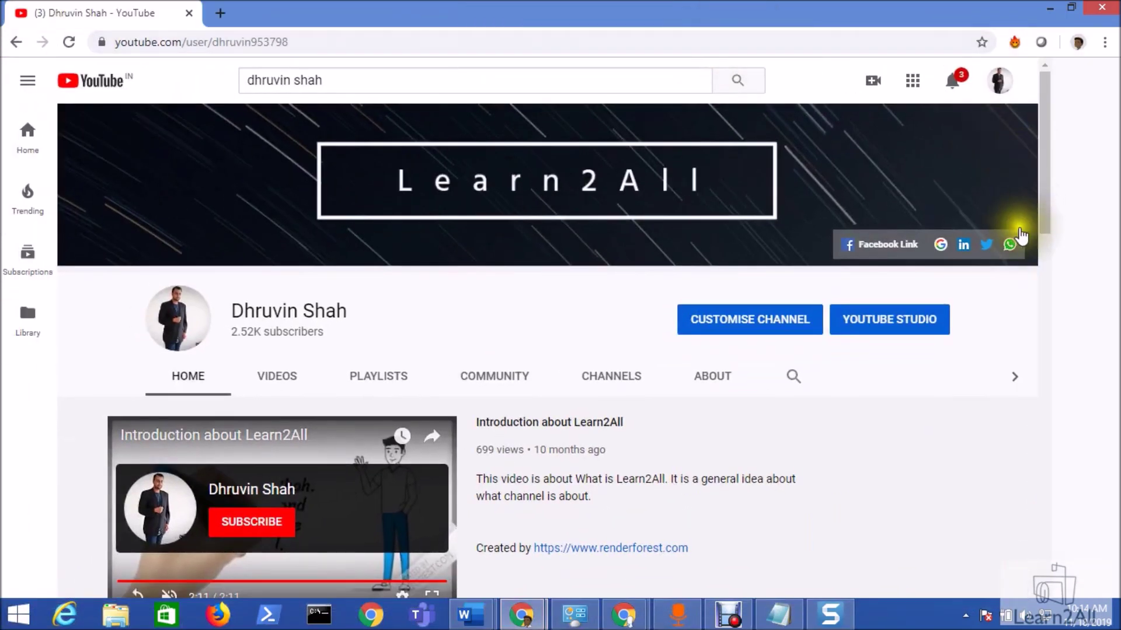